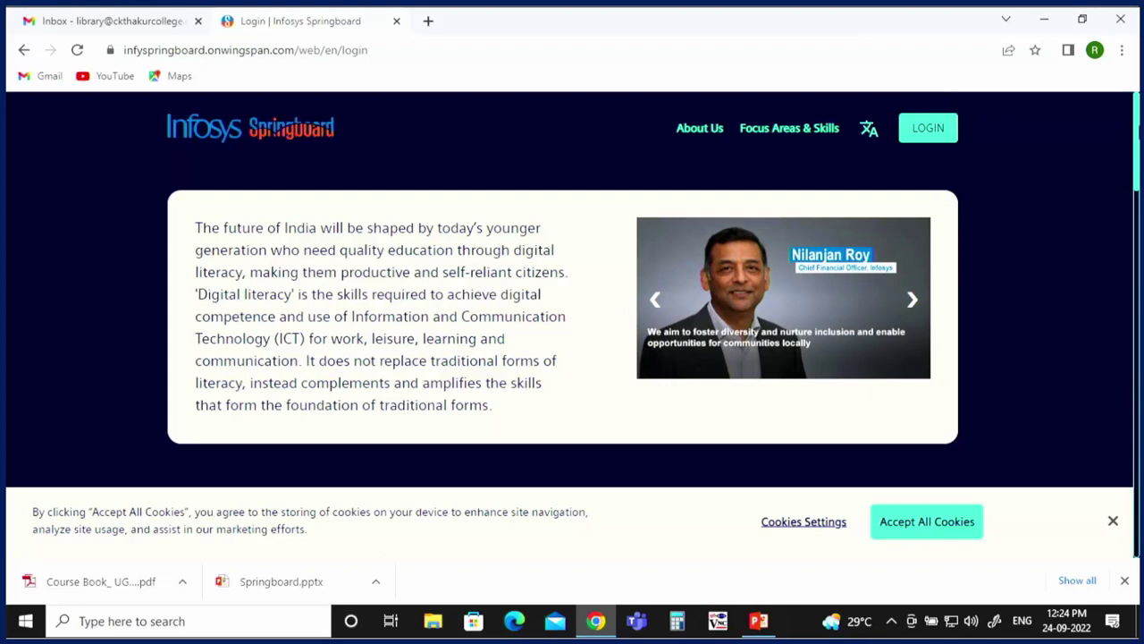
Step: Scroll down the Springboard landing page until GET STARTED is visible
{"action": "scroll", "coordinate": [572, 295], "scroll_direction": "down", "scroll_amount": 3}
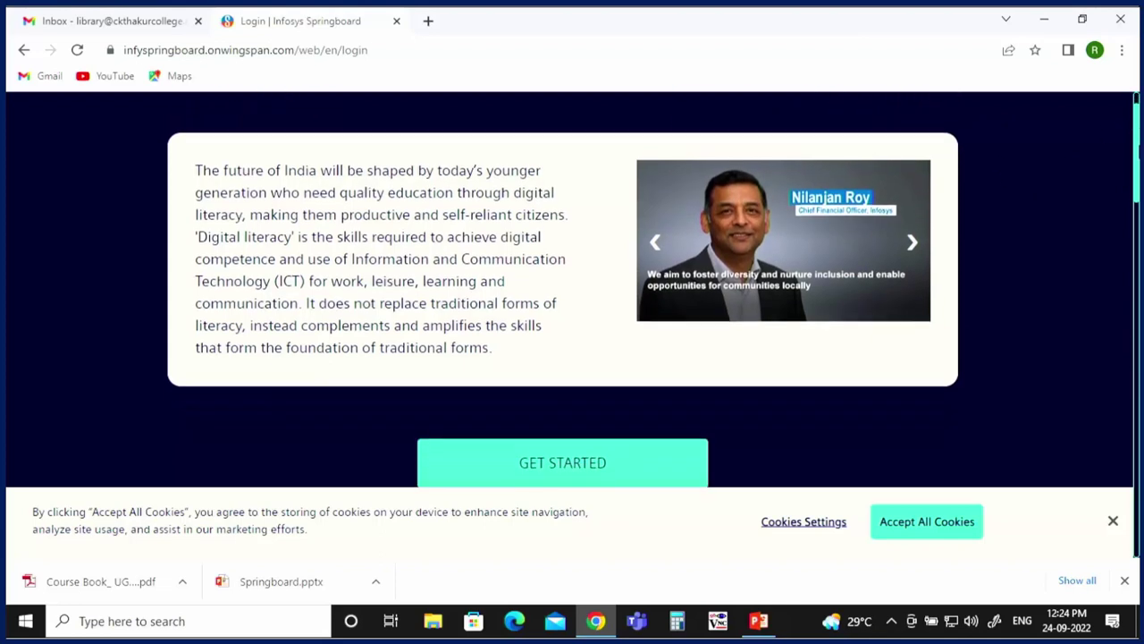
Step: Try logging in with the library's e-mail address and password; the attempt is rejected as invalid
{"action": "left_click", "coordinate": [536, 223]}
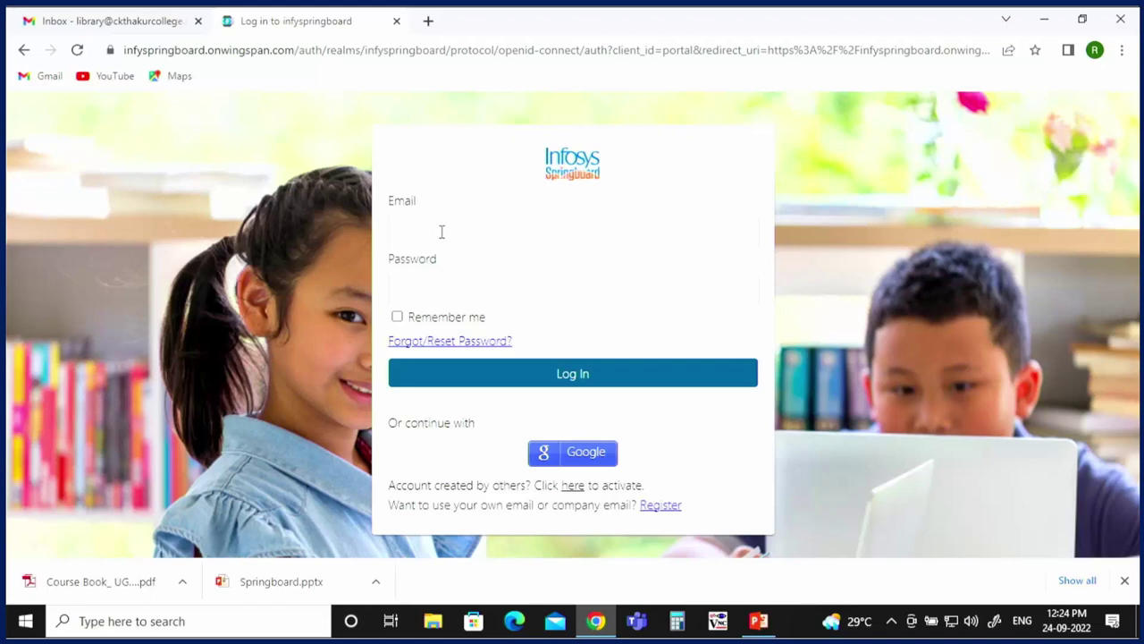
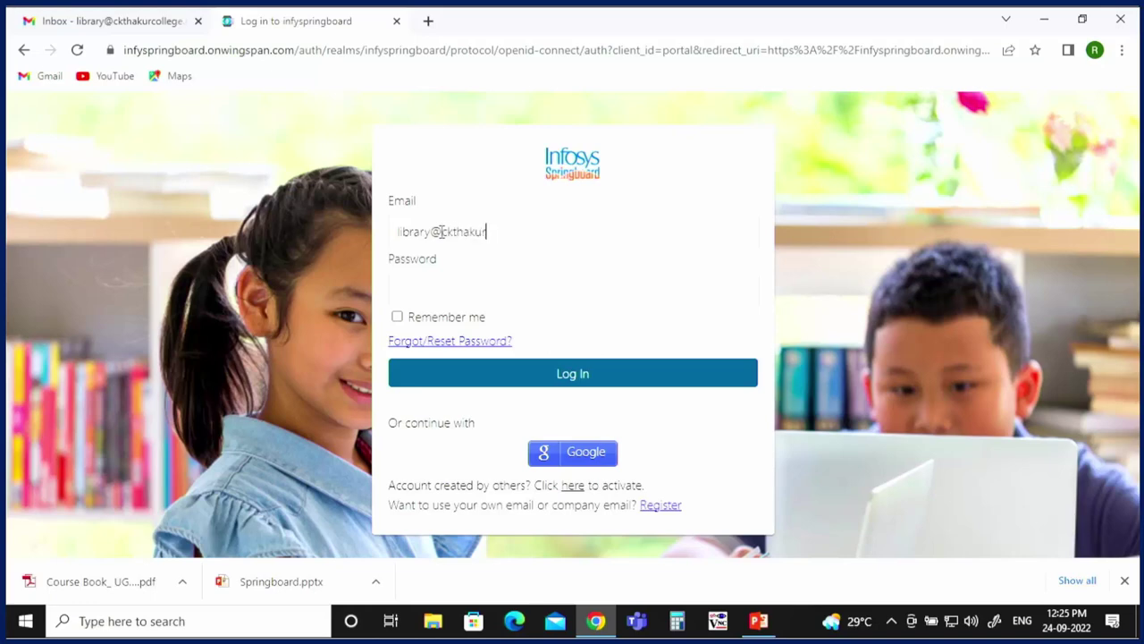
{"action": "left_click", "coordinate": [424, 284]}
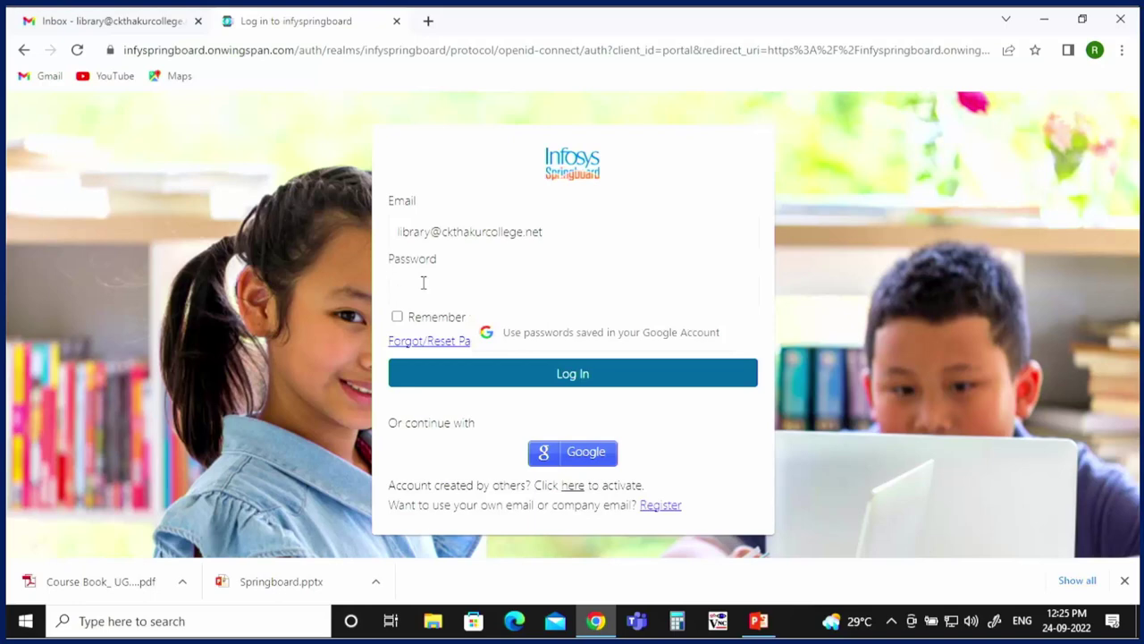
{"action": "type", "text": "••••••"}
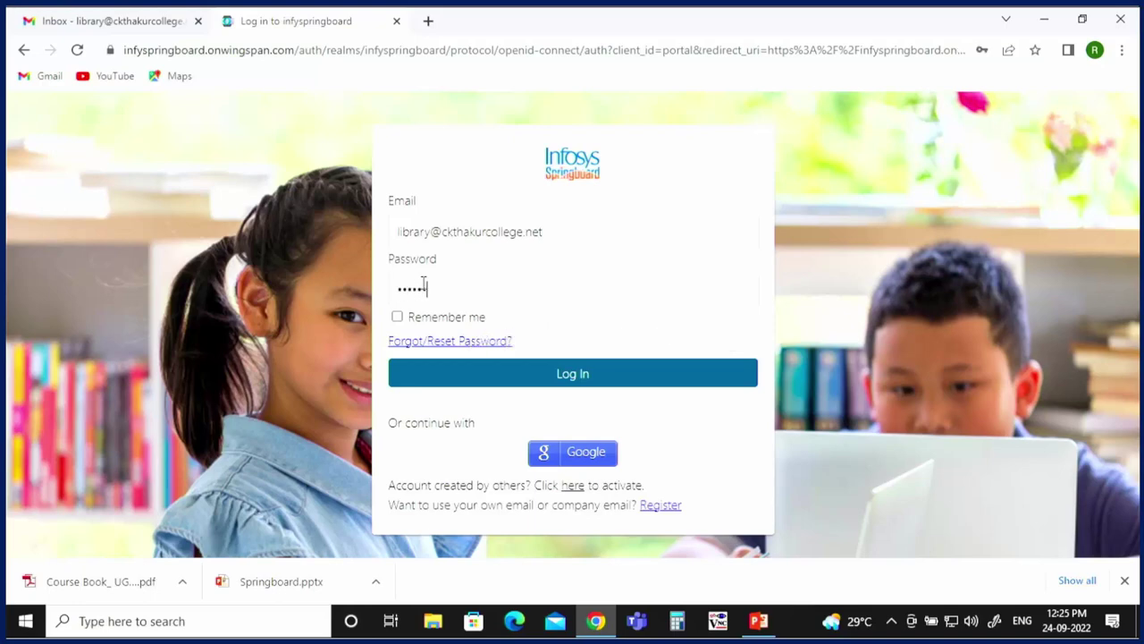
{"action": "type", "text": "••"}
{"action": "left_click", "coordinate": [572, 379]}
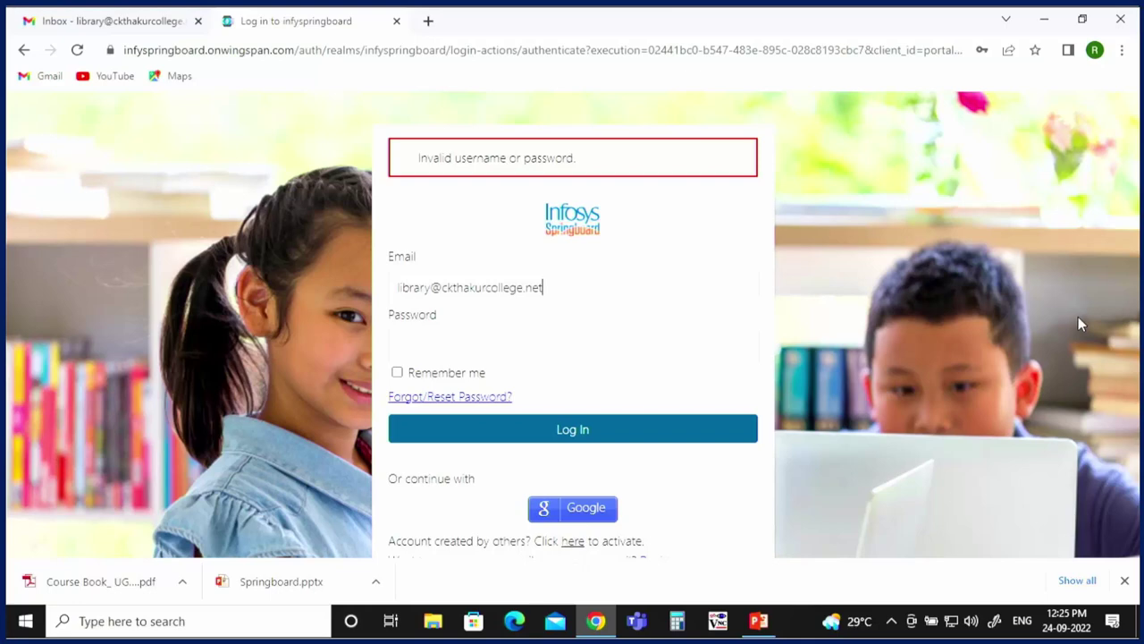
{"action": "left_click", "coordinate": [1082, 18]}
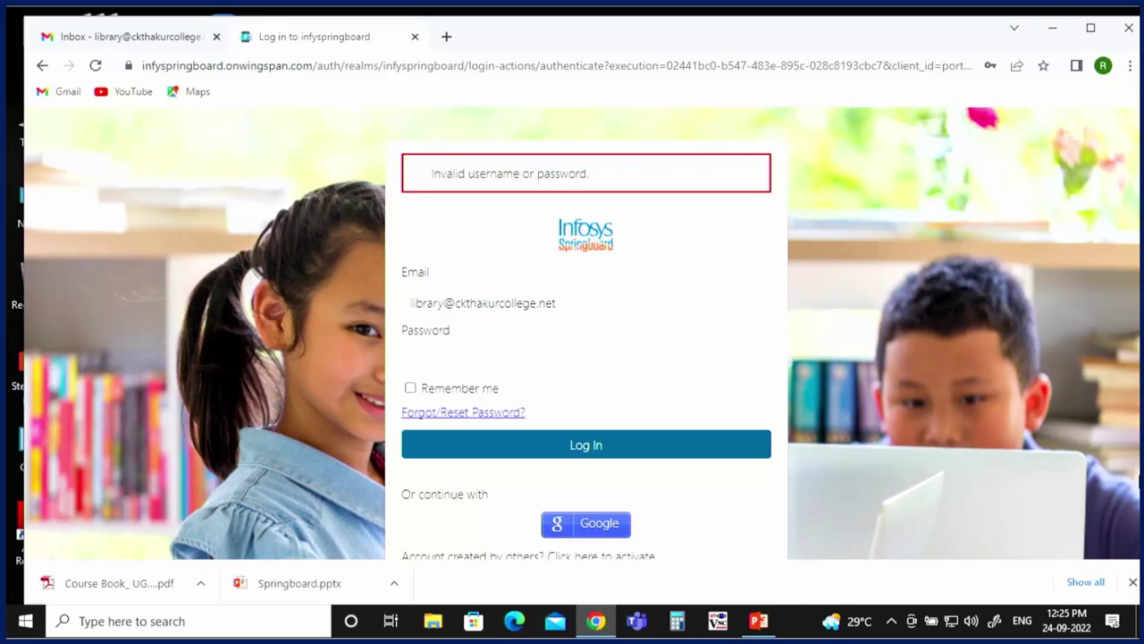
Step: Open the registration form and enter the library's first name, last name and e-mail address
{"action": "left_click", "coordinate": [1133, 583]}
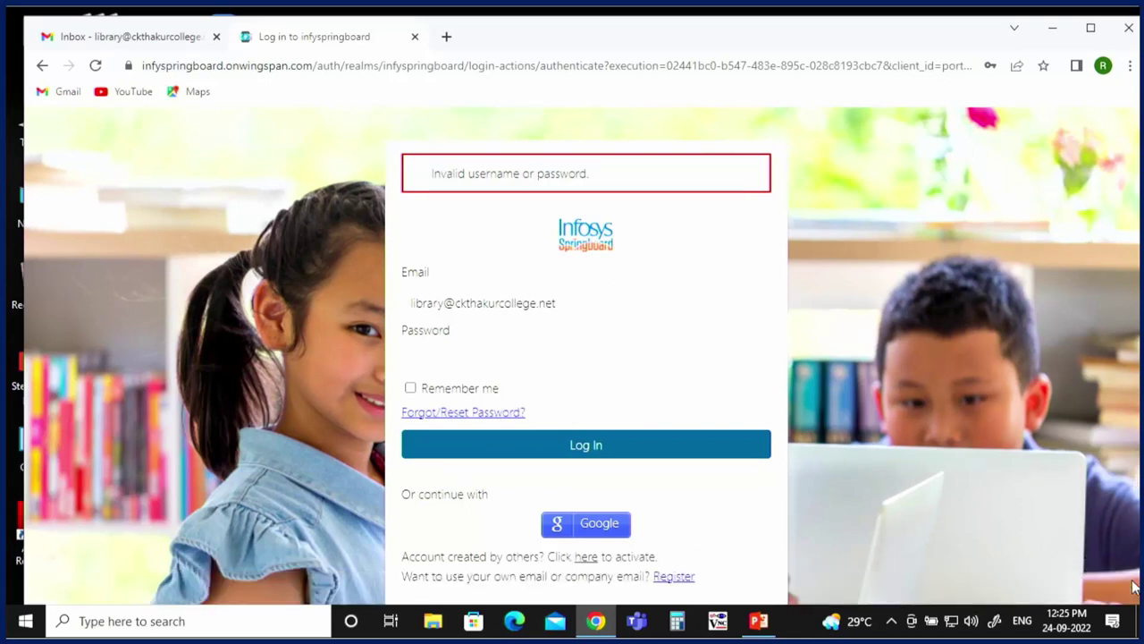
{"action": "left_click", "coordinate": [673, 579]}
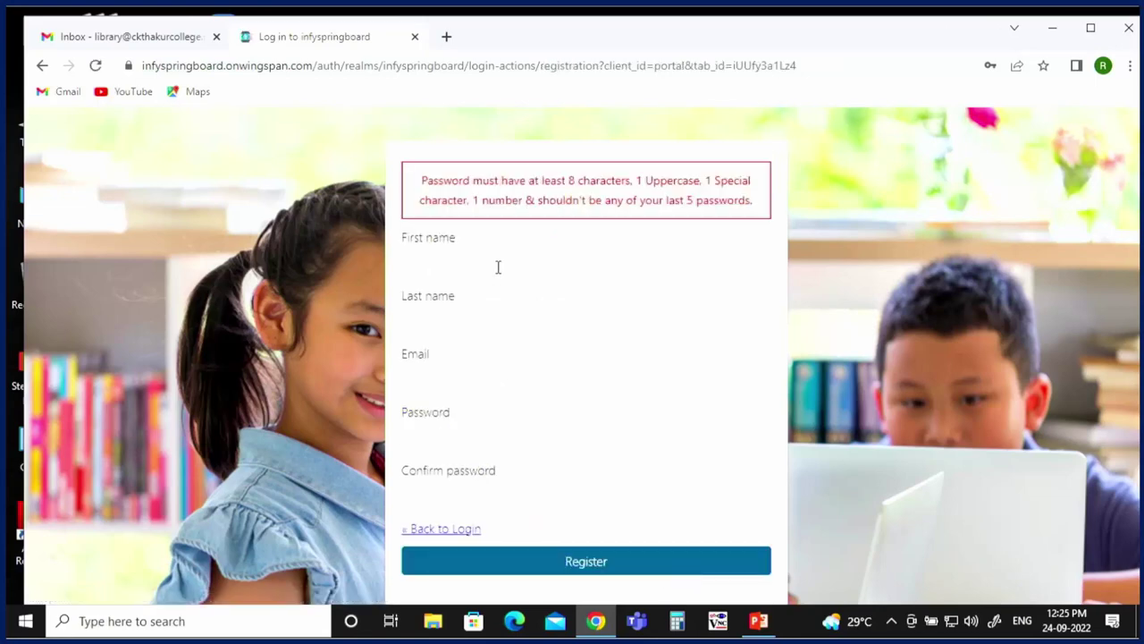
{"action": "type", "text": "Library"}
{"action": "left_click", "coordinate": [481, 342]}
{"action": "type", "text": "CKT"}
{"action": "left_click", "coordinate": [474, 385]}
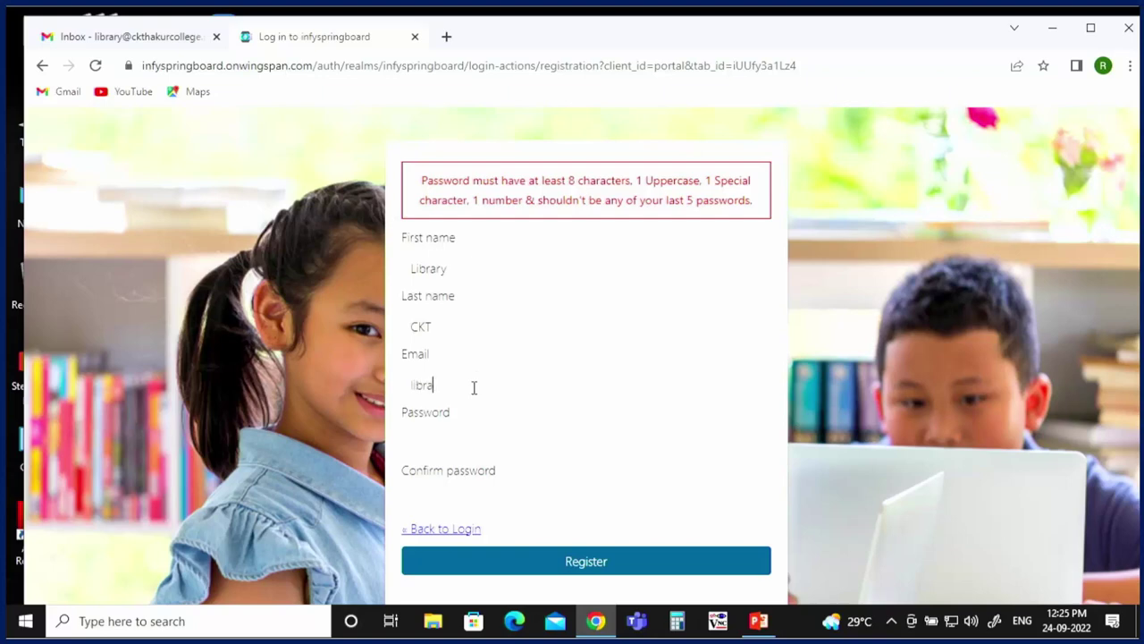
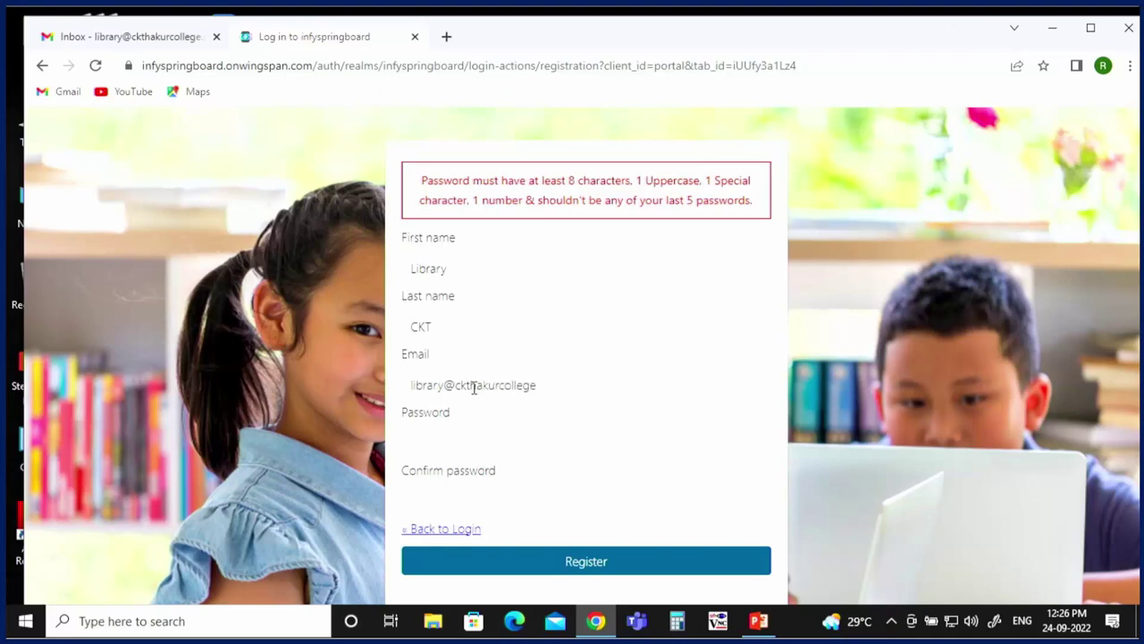
Step: Enter and confirm the new account password, then submit the registration
{"action": "left_click", "coordinate": [455, 456]}
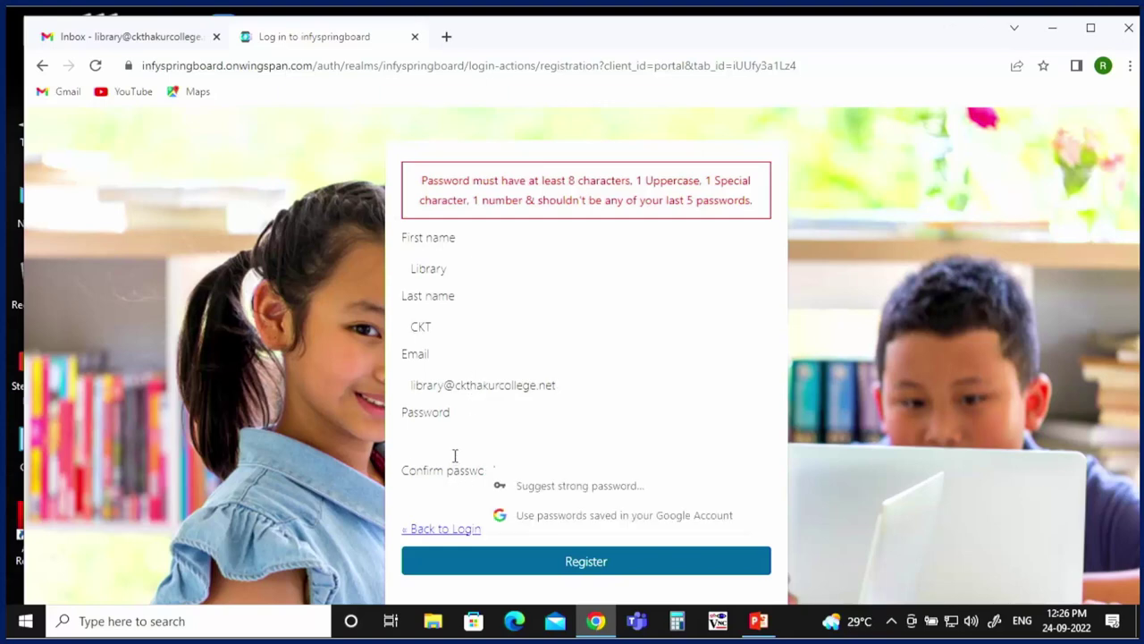
{"action": "type", "text": "•••••••••"}
{"action": "left_click", "coordinate": [431, 501]}
{"action": "type", "text": "•••••••"}
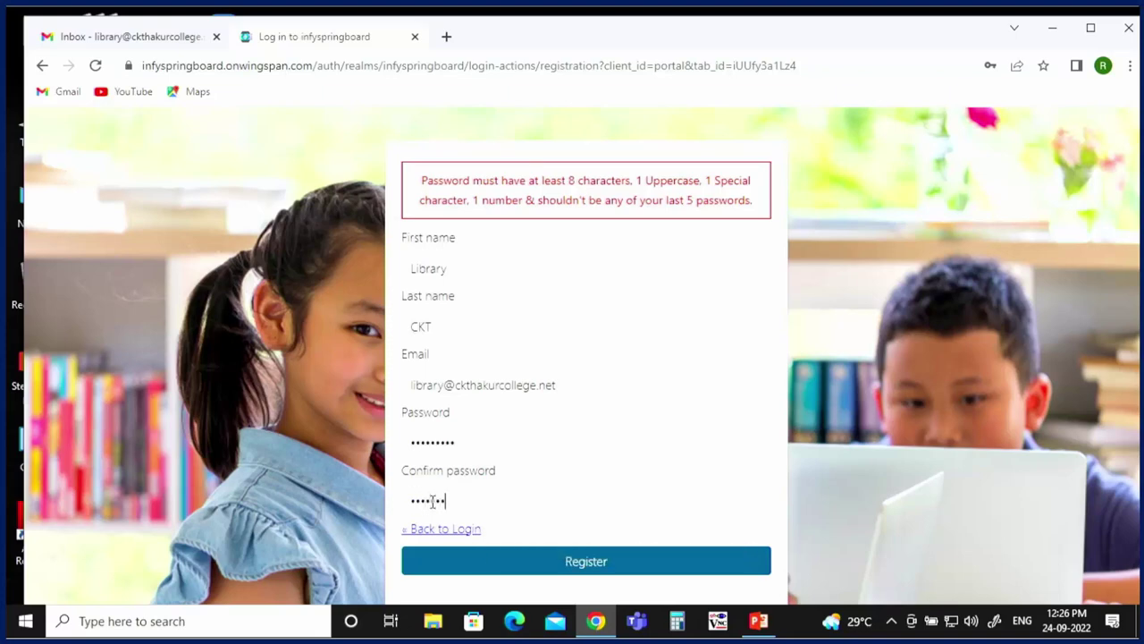
{"action": "type", "text": "••"}
{"action": "left_click", "coordinate": [516, 561]}
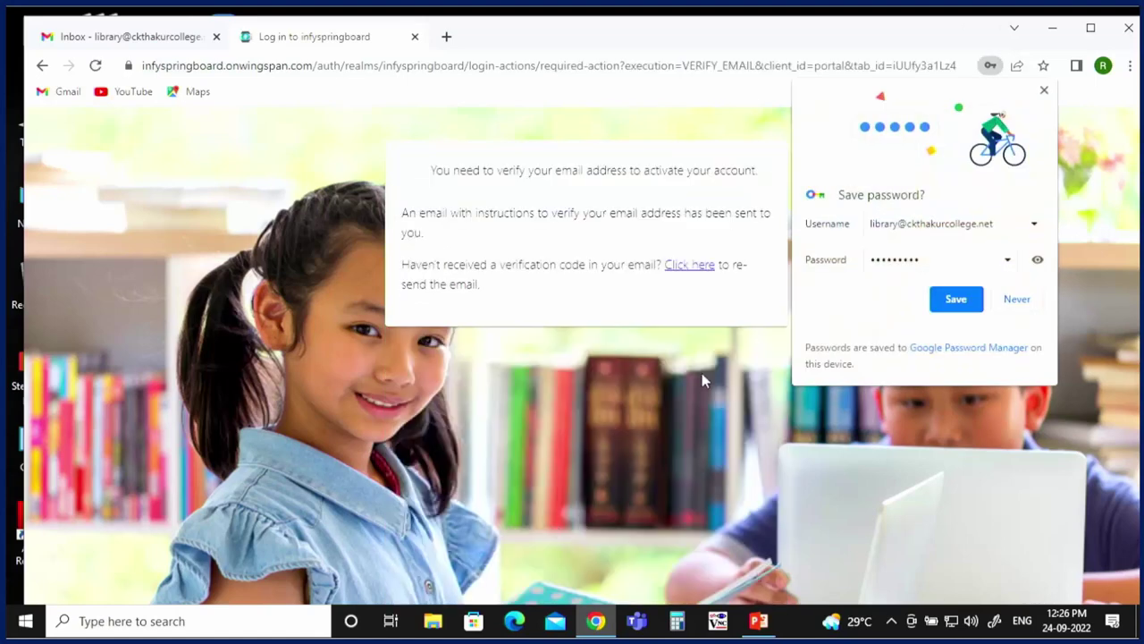
{"action": "left_click", "coordinate": [121, 41]}
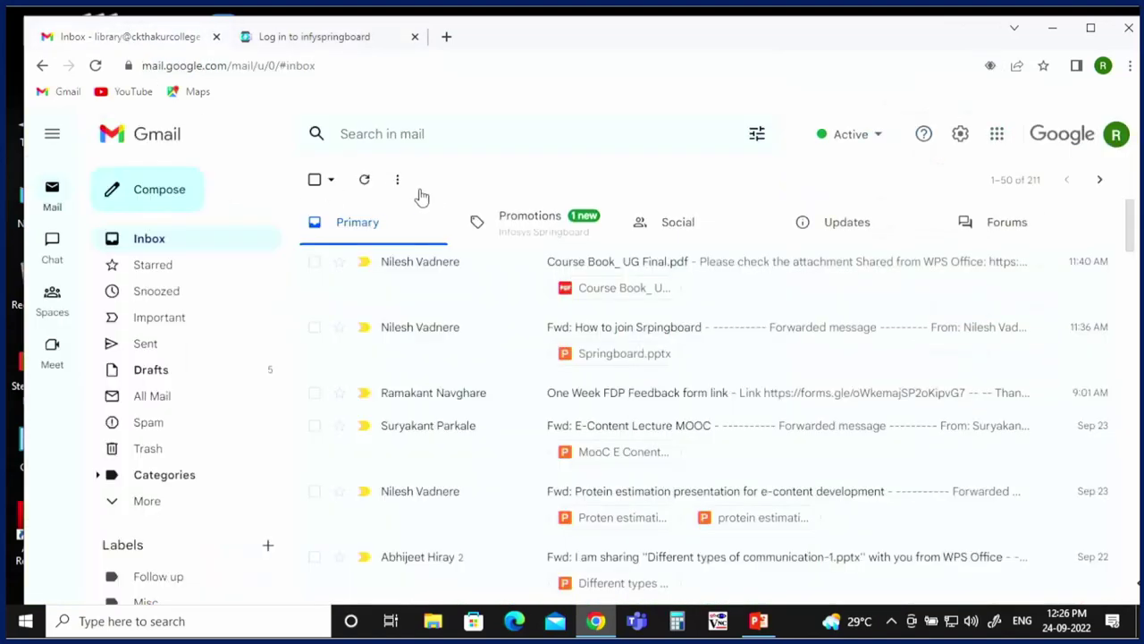
Step: Open the Springboard 'Verify email' message under Promotions and follow its verification link
{"action": "left_click", "coordinate": [540, 223]}
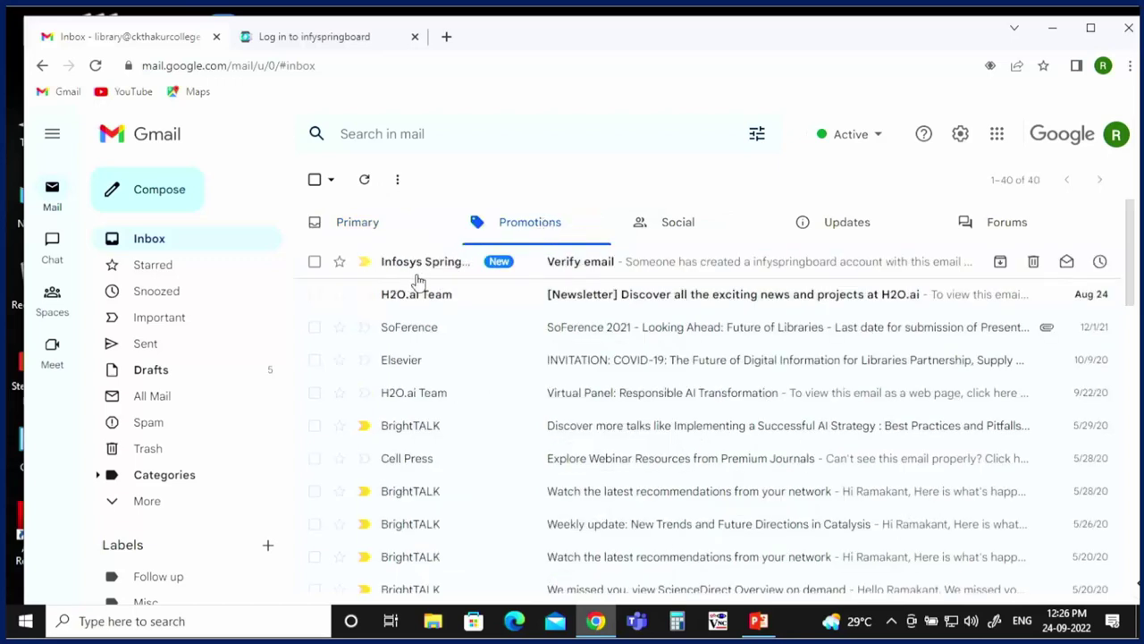
{"action": "left_click", "coordinate": [606, 264]}
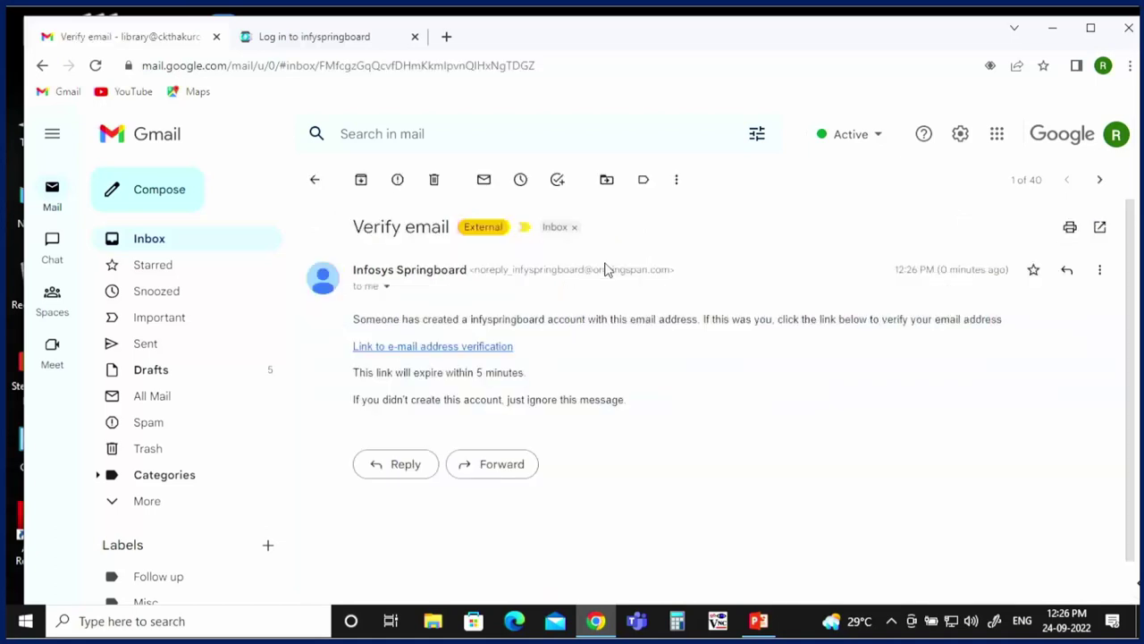
{"action": "left_click", "coordinate": [410, 348]}
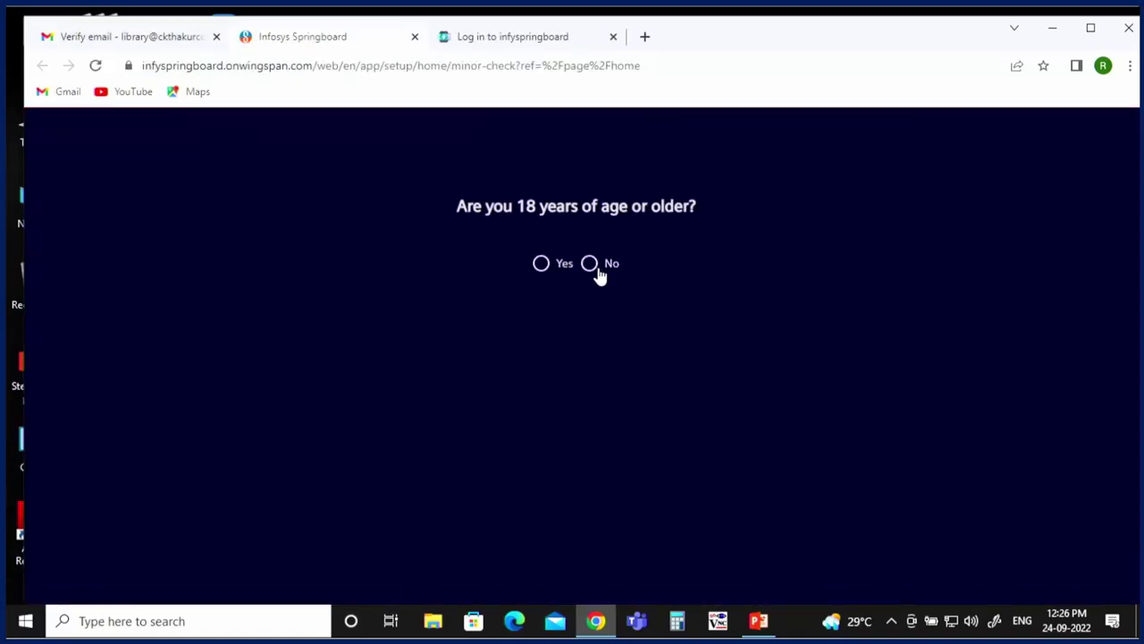
Step: Confirm being 18 or older, then agree to and accept the Terms & Conditions
{"action": "left_click", "coordinate": [542, 263]}
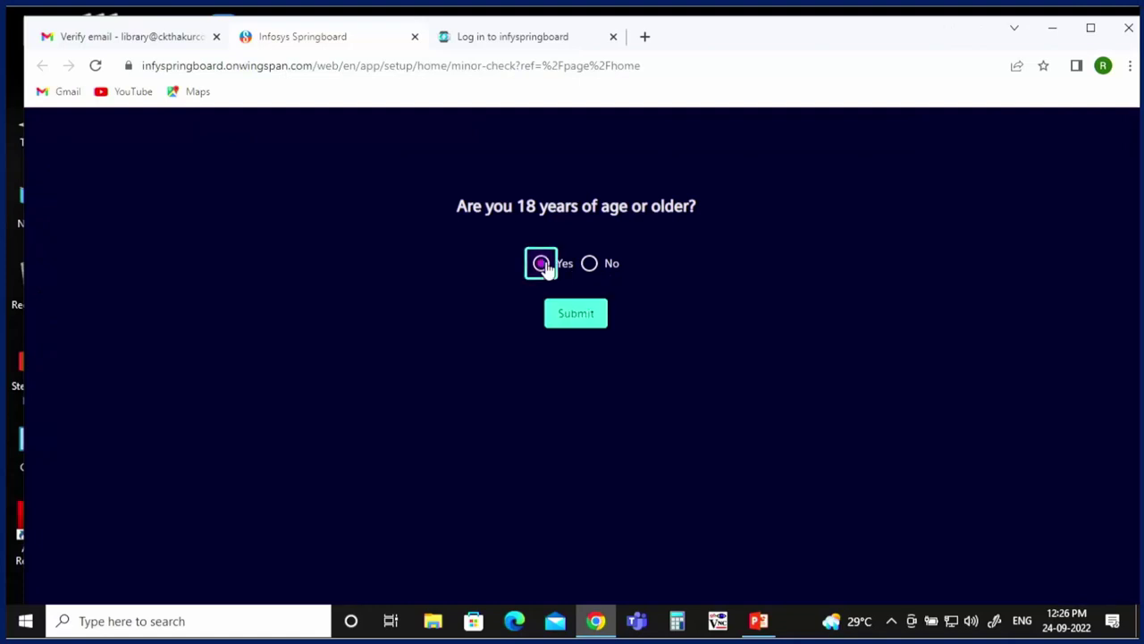
{"action": "left_click", "coordinate": [569, 313]}
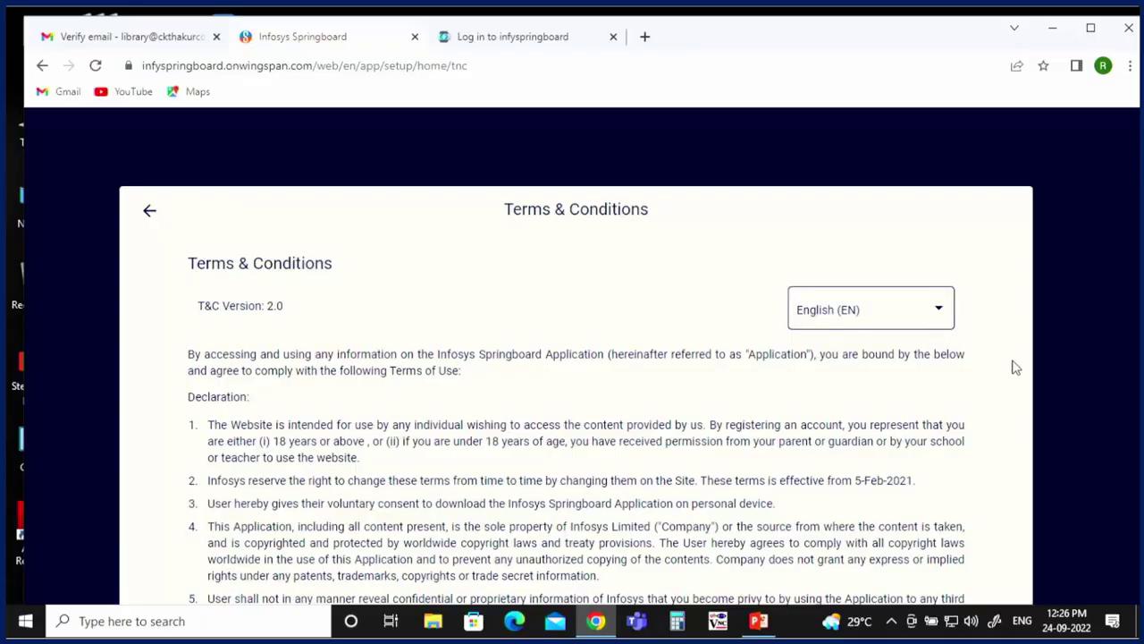
{"action": "scroll", "coordinate": [1016, 366], "scroll_direction": "down", "scroll_amount": 15}
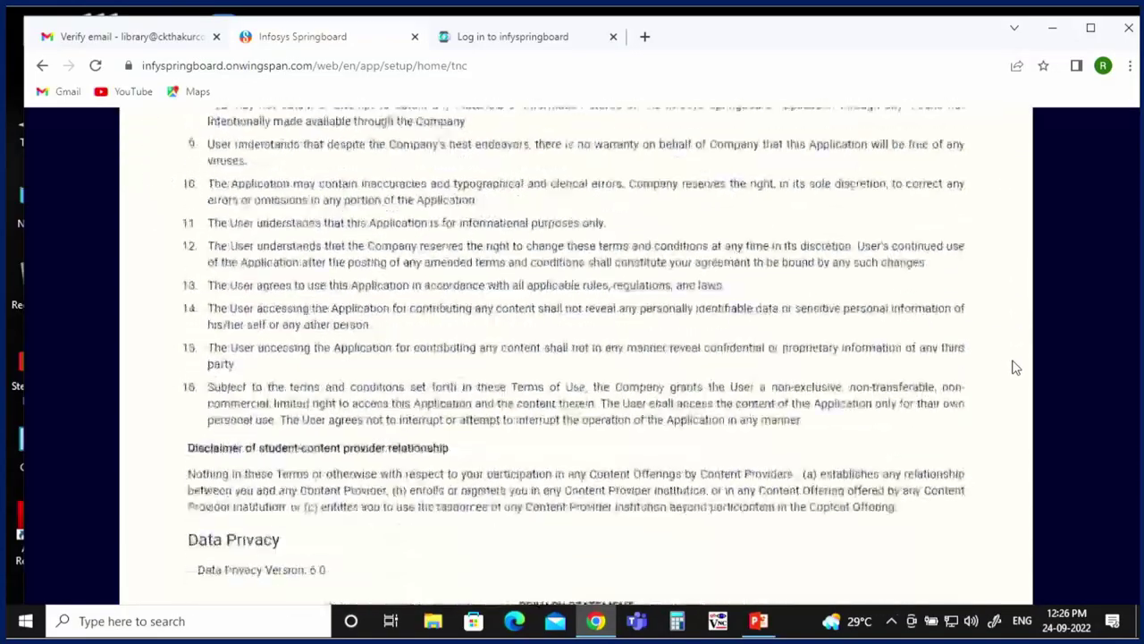
{"action": "scroll", "coordinate": [1016, 366], "scroll_direction": "down", "scroll_amount": 15}
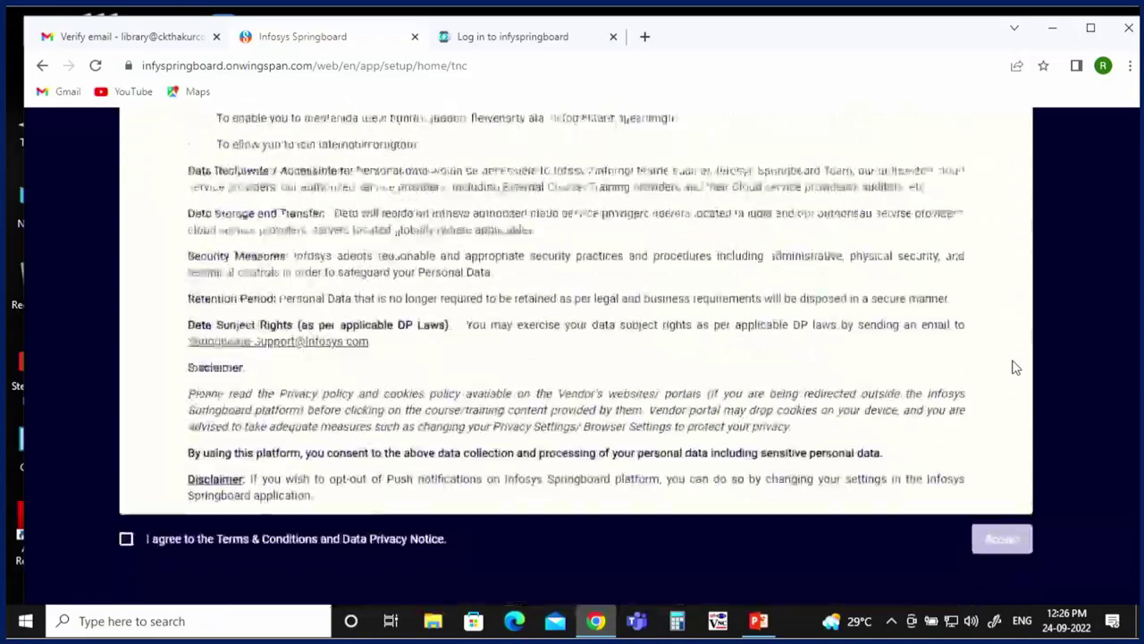
{"action": "left_click", "coordinate": [125, 521]}
{"action": "left_click", "coordinate": [1002, 518]}
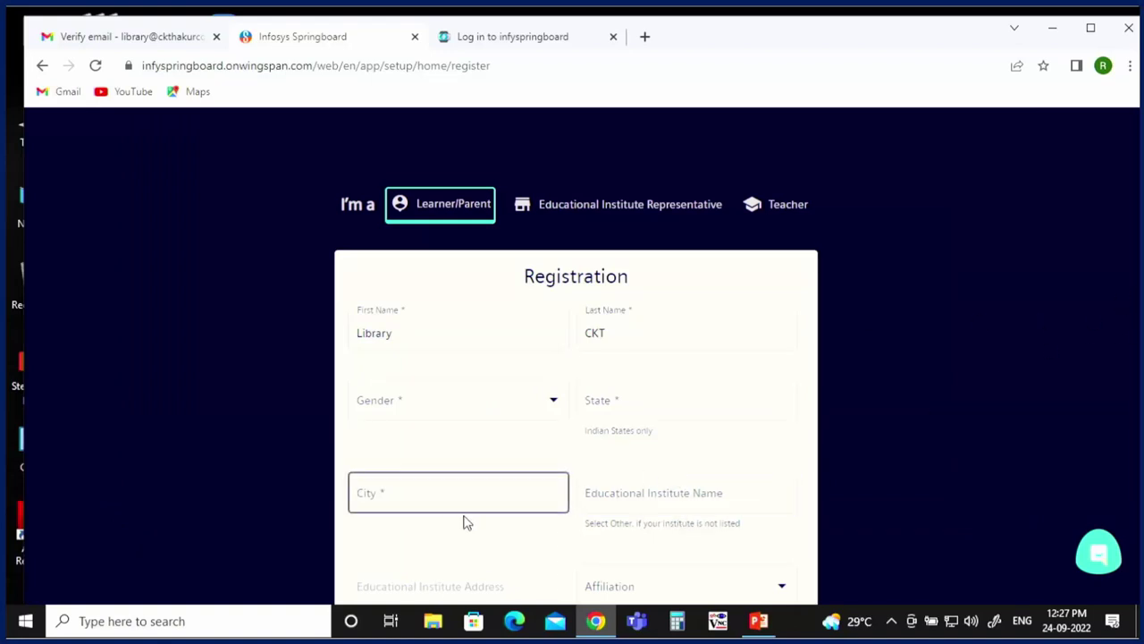
Step: Set state Maharashtra, city Raigad and educational institute C-33647
{"action": "left_click", "coordinate": [676, 401]}
{"action": "type", "text": "mah"}
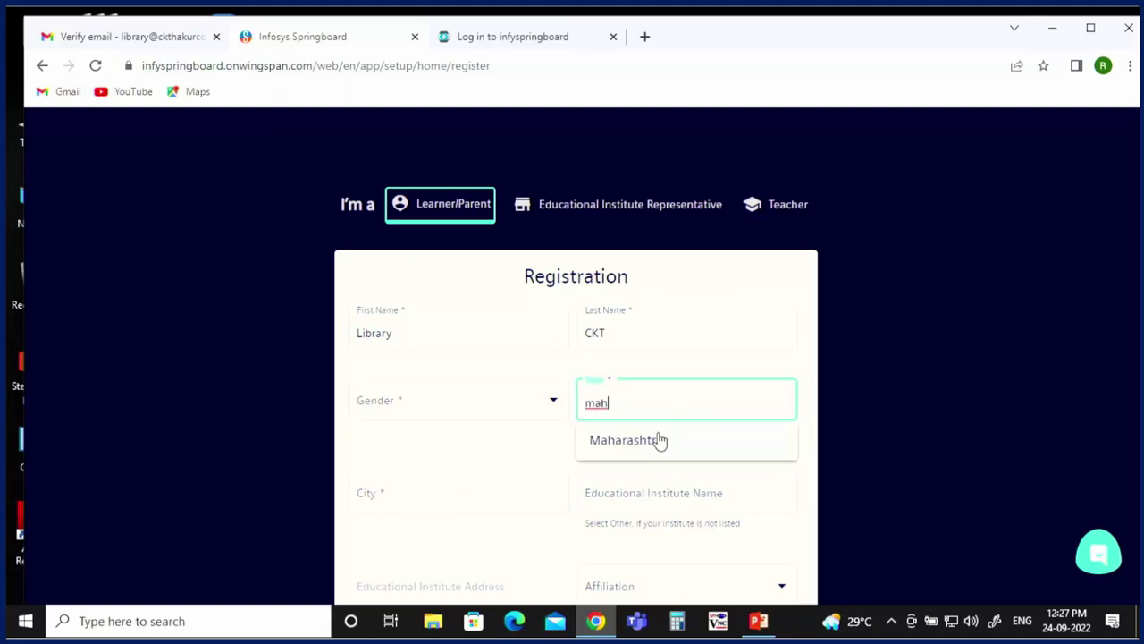
{"action": "left_click", "coordinate": [658, 439]}
{"action": "left_click", "coordinate": [396, 493]}
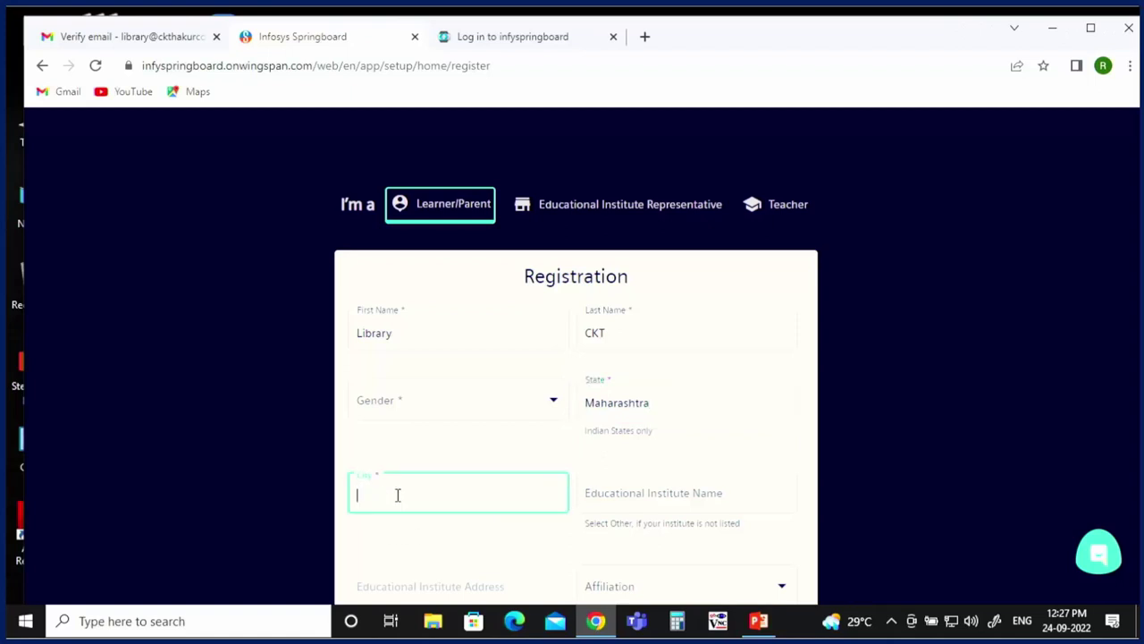
{"action": "type", "text": "i"}
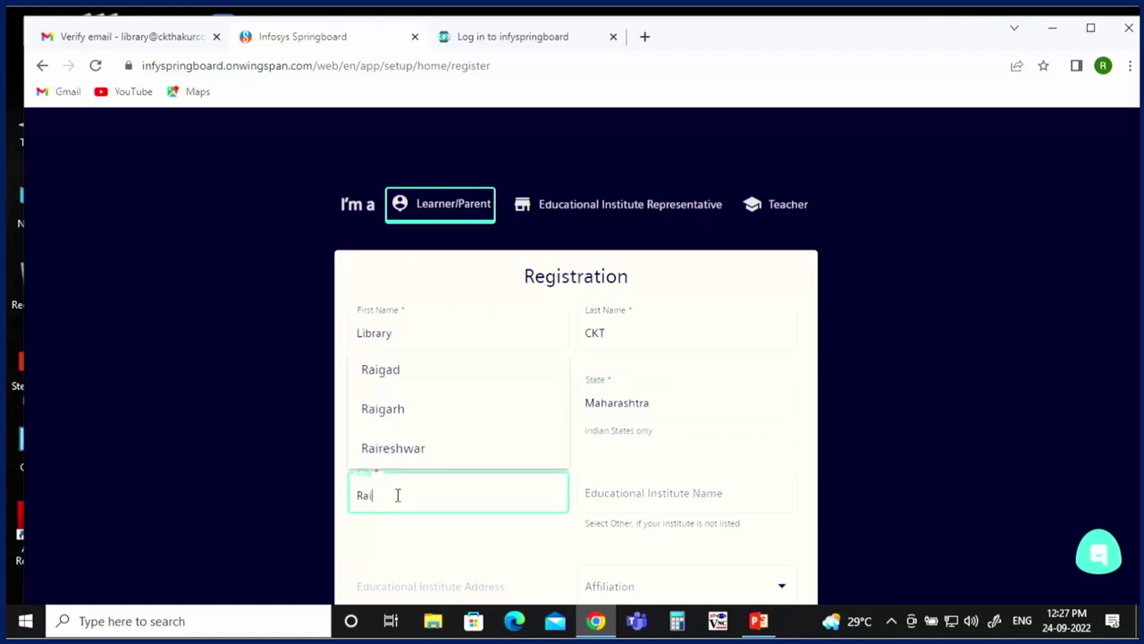
{"action": "left_click", "coordinate": [387, 382]}
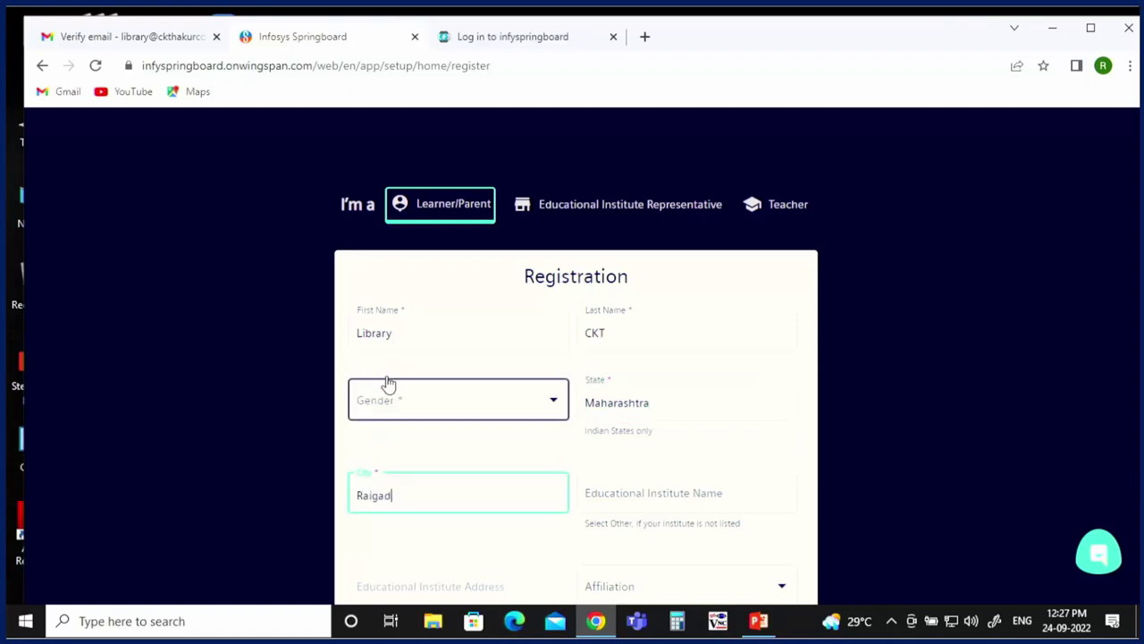
{"action": "left_click", "coordinate": [643, 499]}
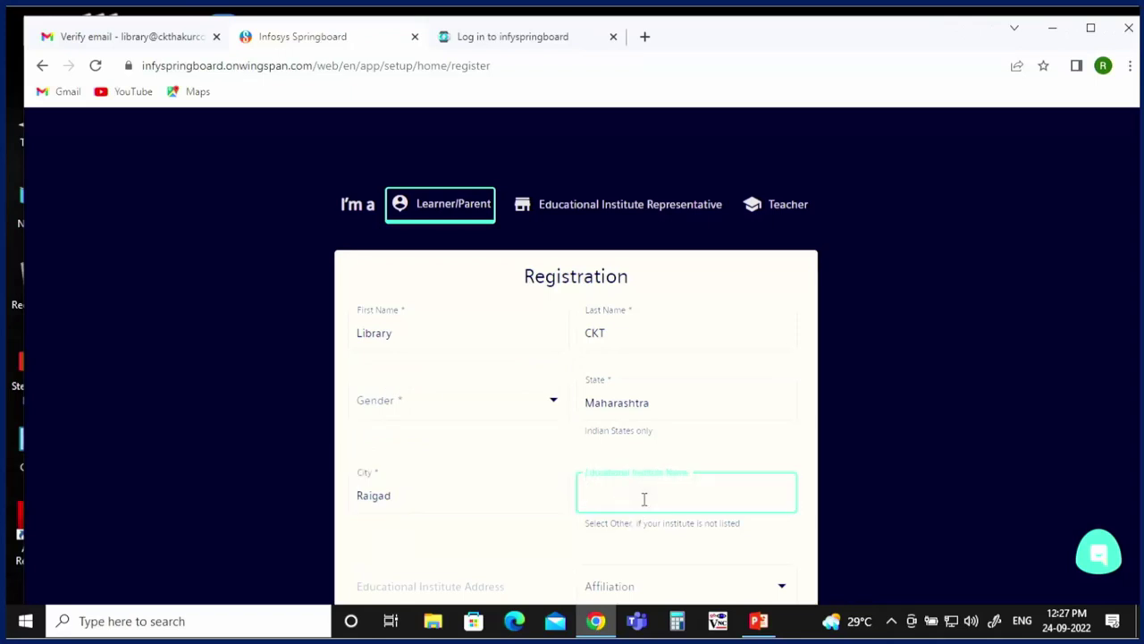
{"action": "type", "text": "C-33"}
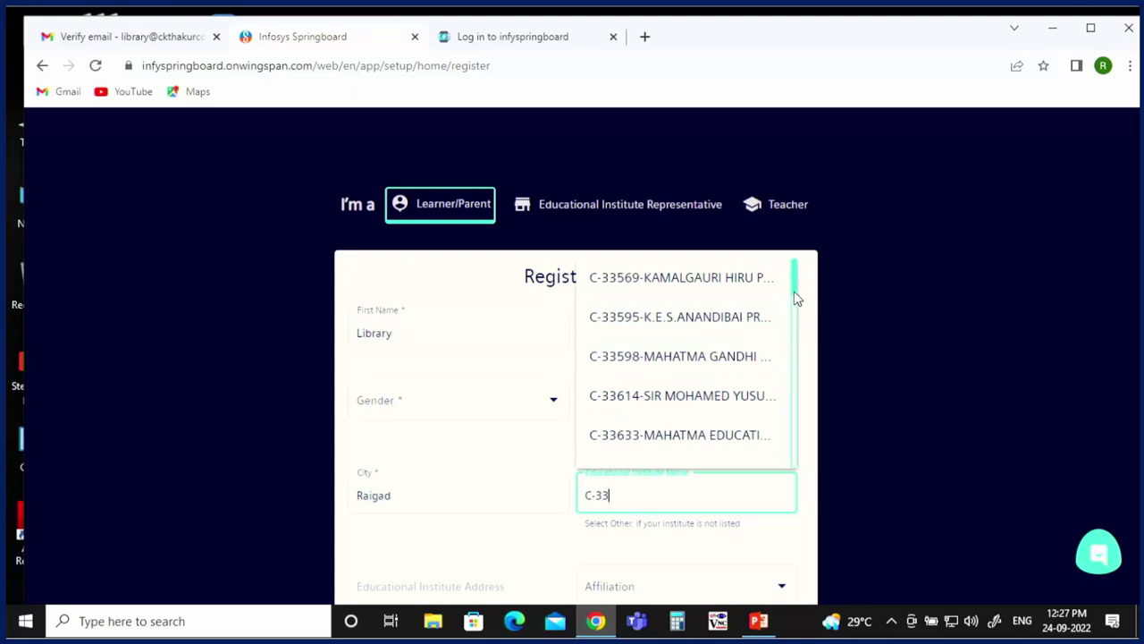
{"action": "left_click_drag", "start_coordinate": [797, 298], "coordinate": [797, 325]}
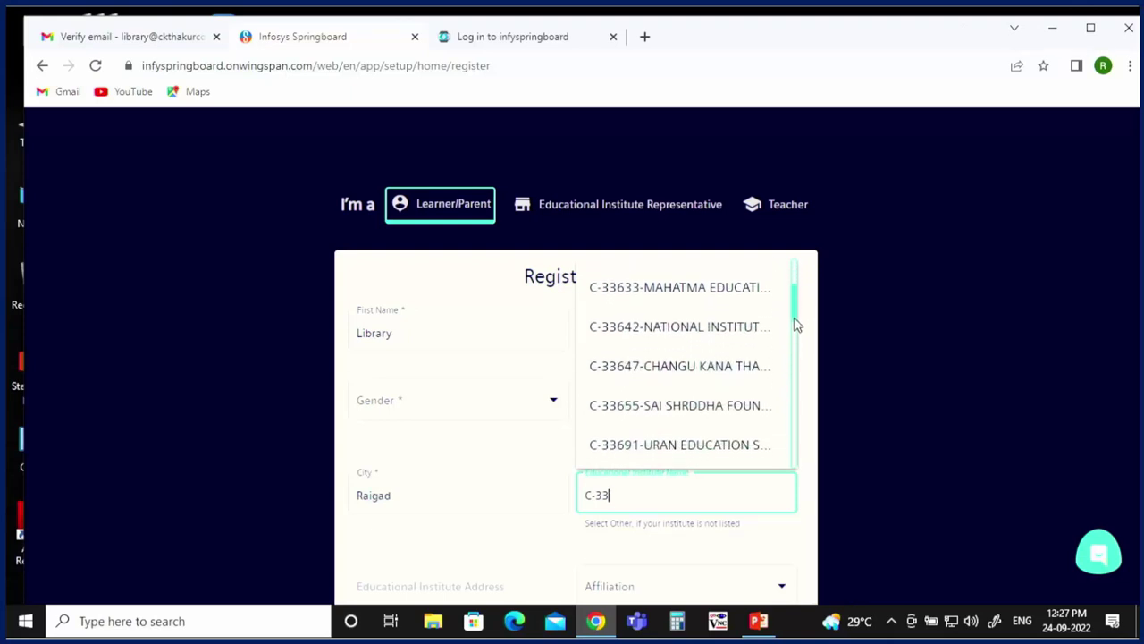
{"action": "left_click", "coordinate": [671, 389]}
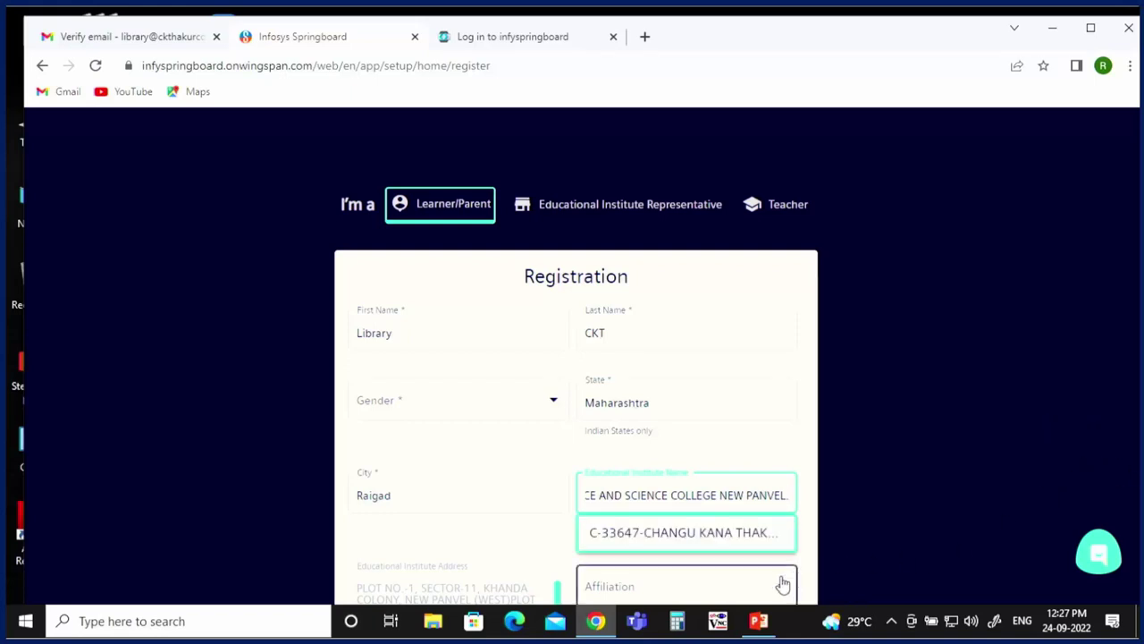
Step: Choose affiliation Other, grade Graduate, source 'SPOC', sign up as volunteer, and submit
{"action": "left_click", "coordinate": [673, 594]}
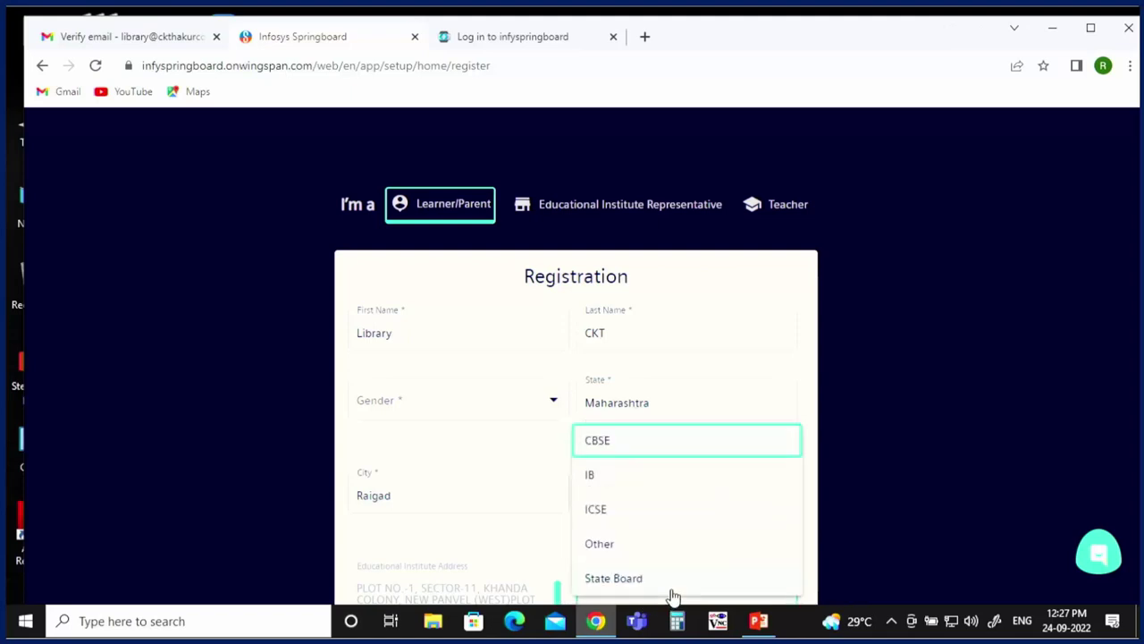
{"action": "left_click", "coordinate": [665, 545]}
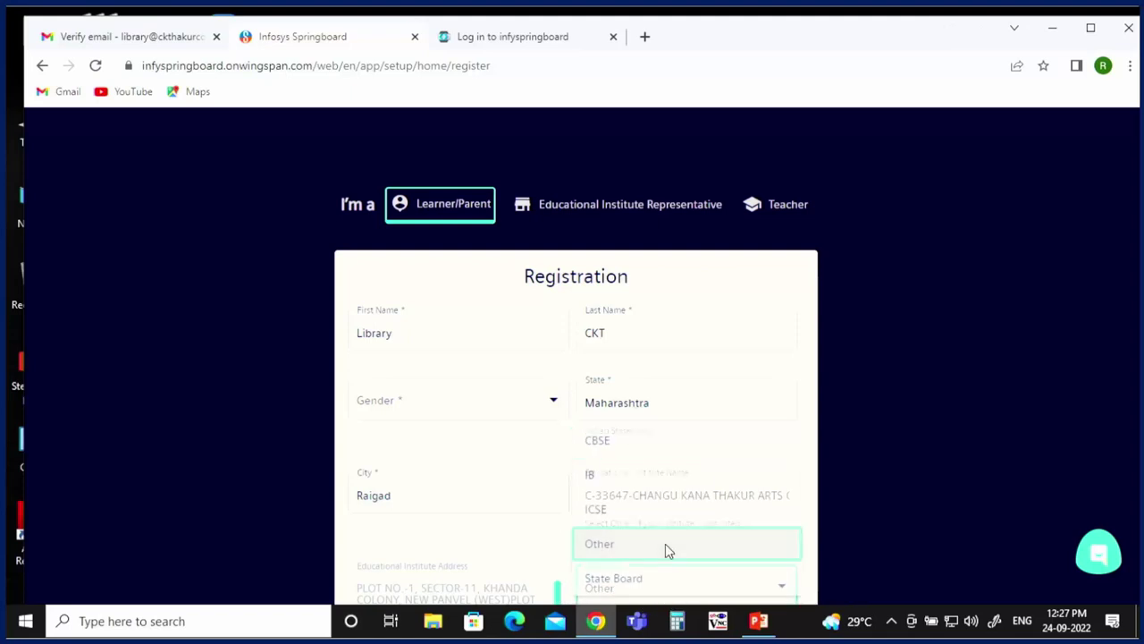
{"action": "left_click", "coordinate": [812, 539]}
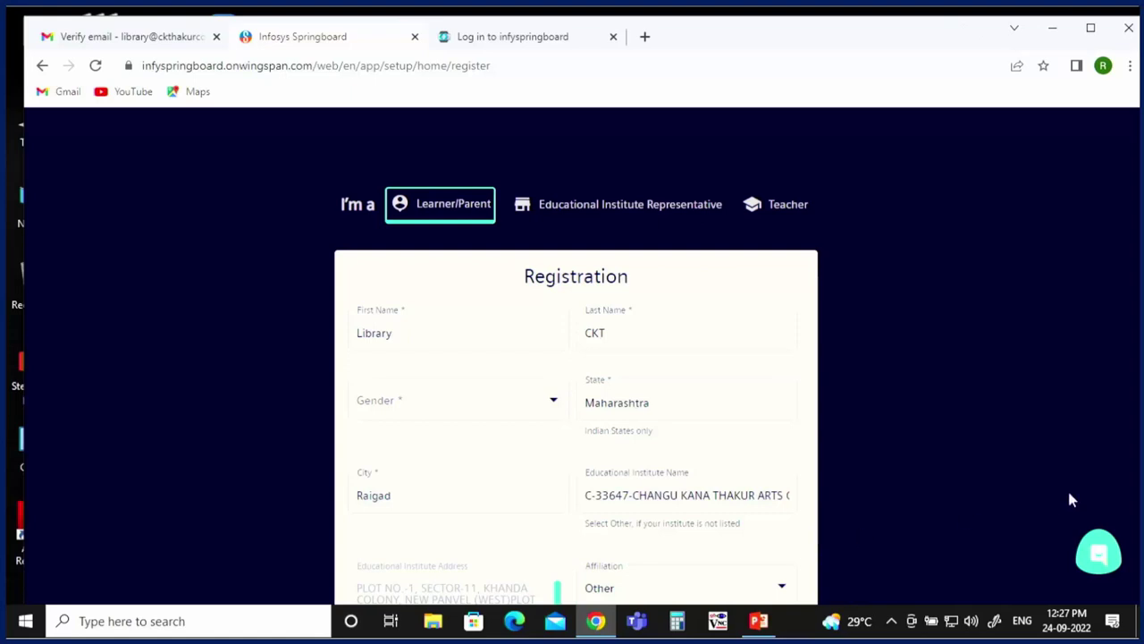
{"action": "scroll", "coordinate": [1071, 500], "scroll_direction": "down", "scroll_amount": 4}
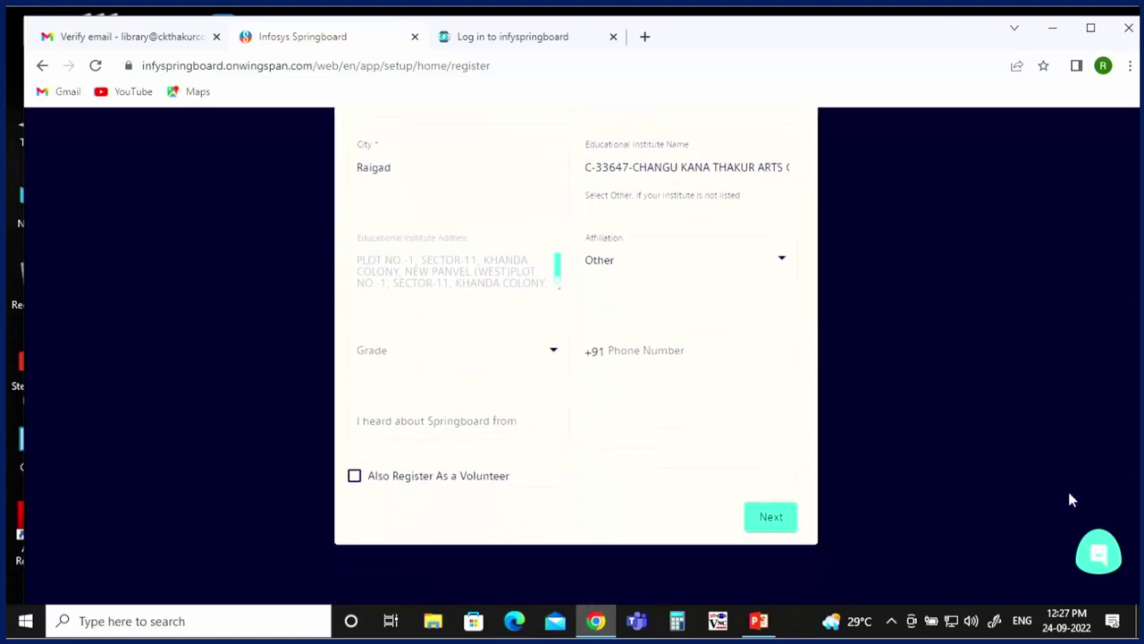
{"action": "left_click", "coordinate": [549, 350]}
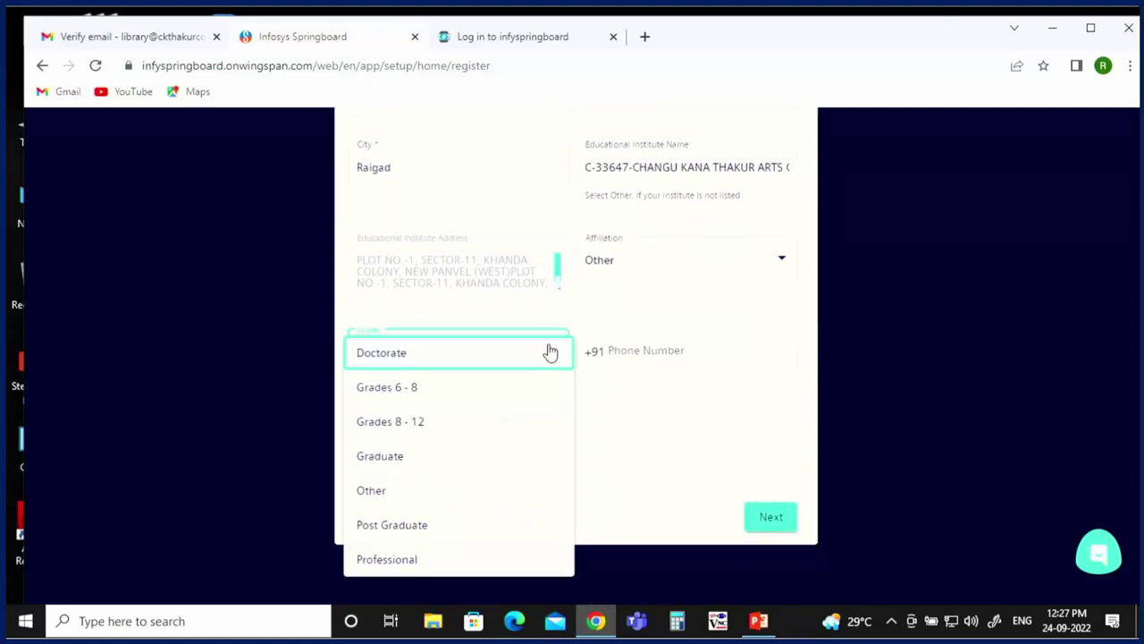
{"action": "left_click", "coordinate": [445, 460]}
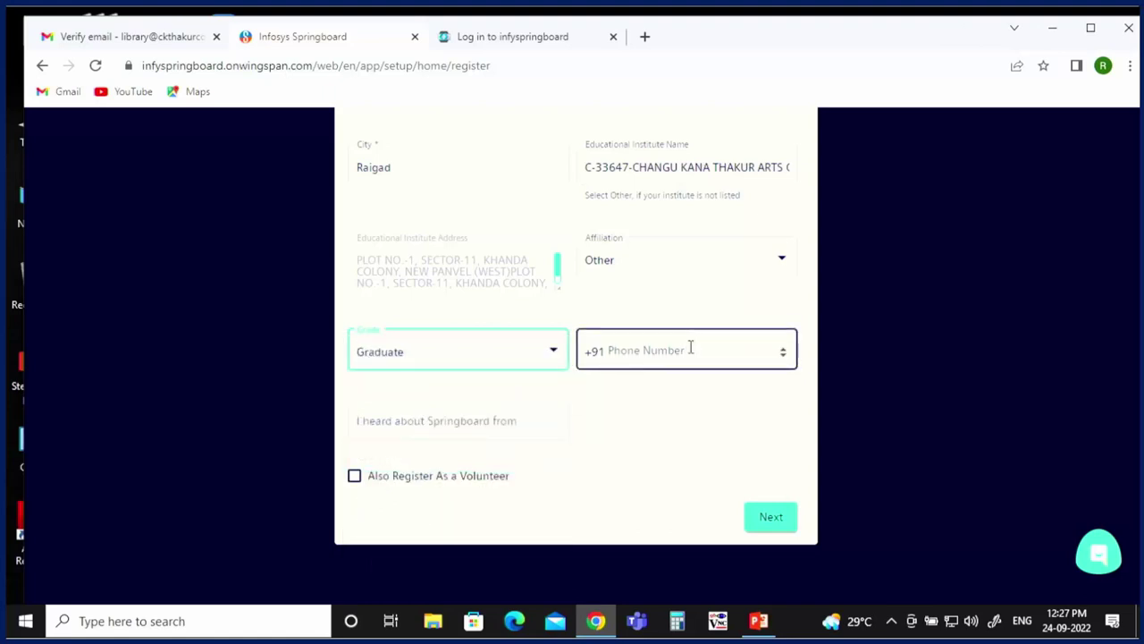
{"action": "left_click", "coordinate": [502, 435]}
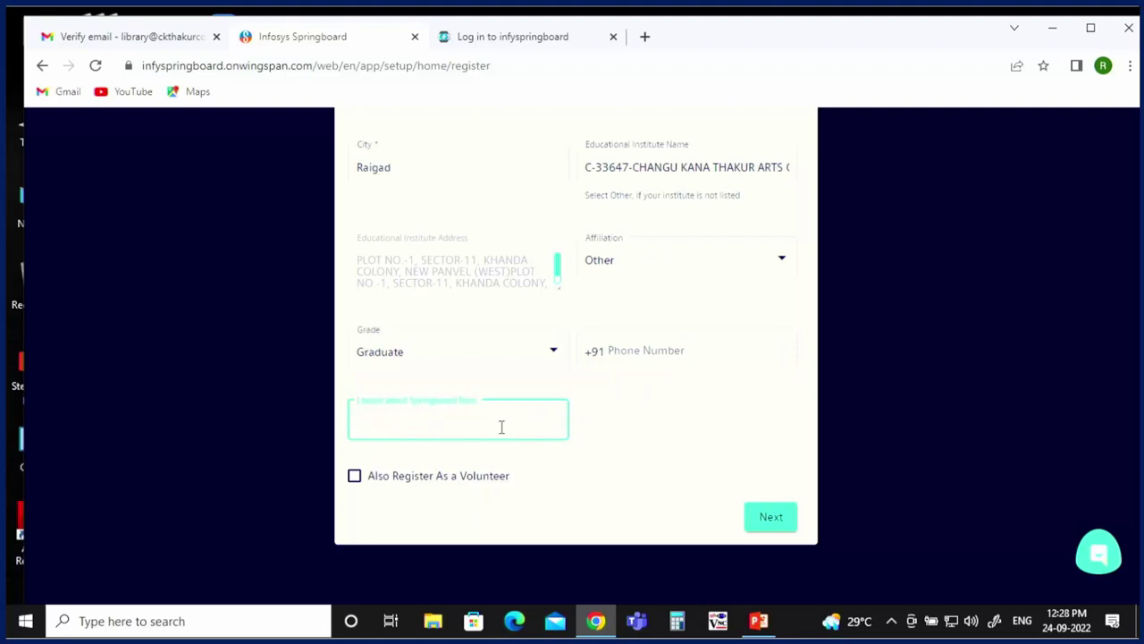
{"action": "type", "text": "SPOC"}
{"action": "left_click", "coordinate": [355, 477]}
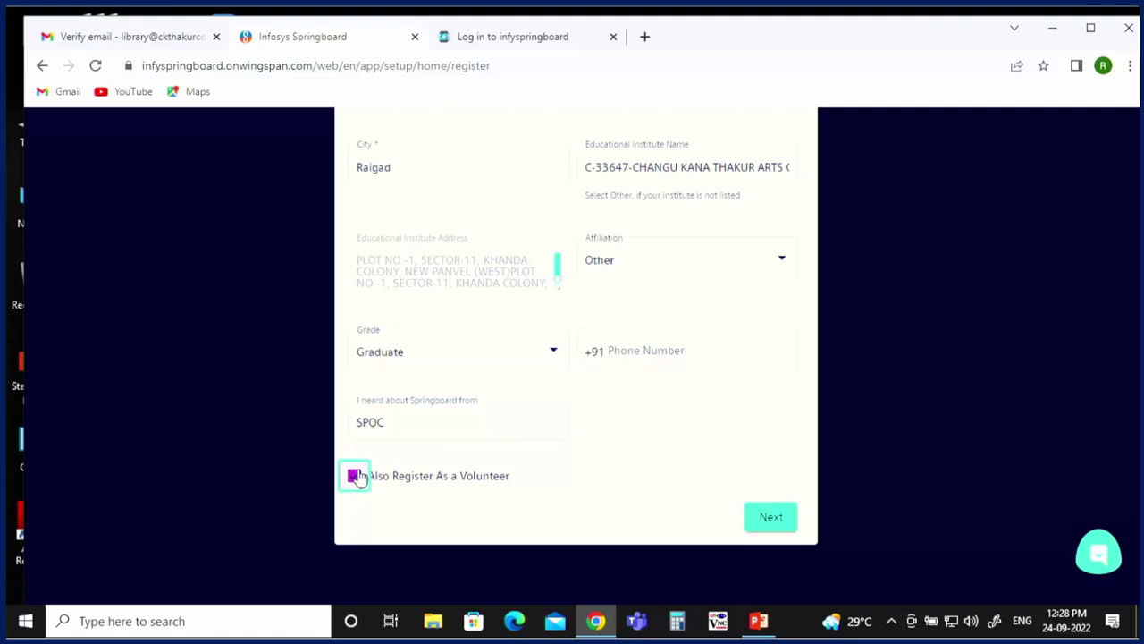
{"action": "left_click", "coordinate": [770, 519]}
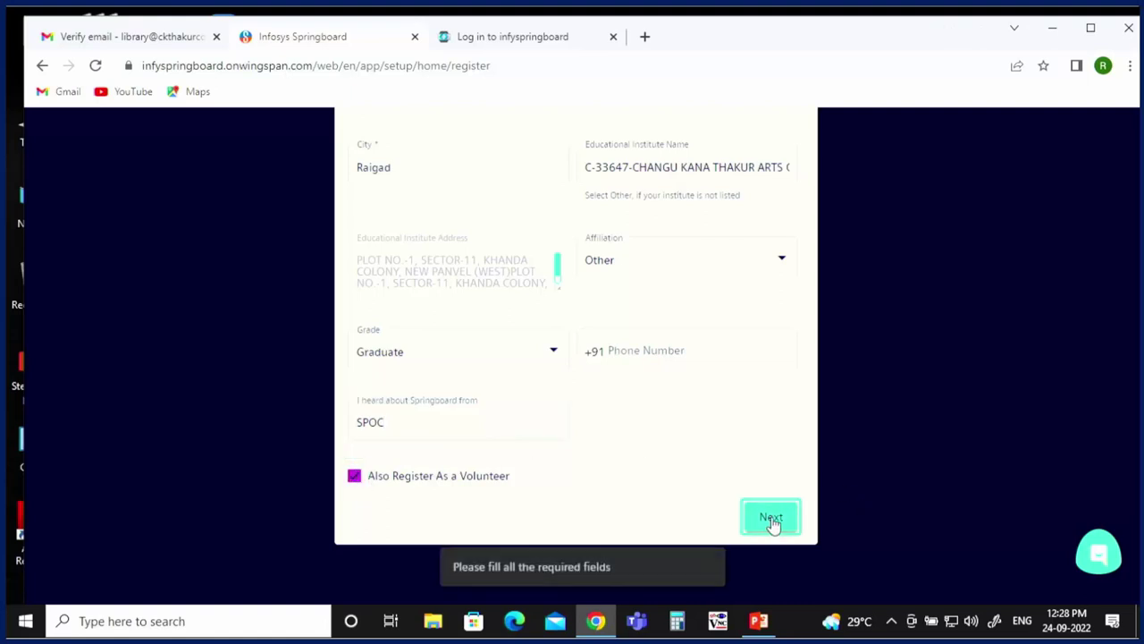